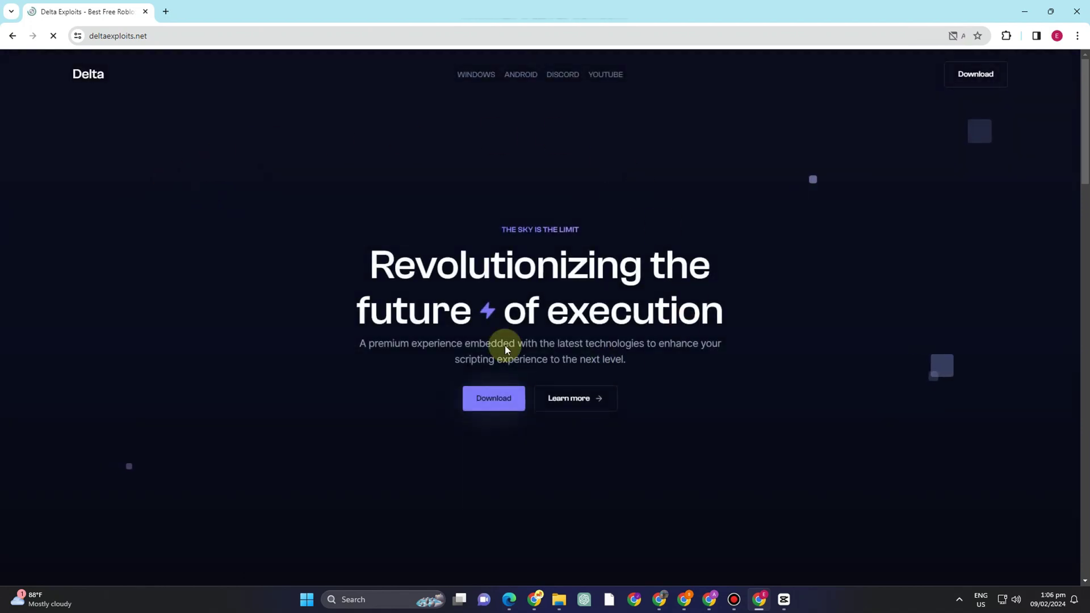
Request the Windows version of Delta from deltaexploits.net and unlock its download link through the Like Video and Subscribe stages.
click(499, 401)
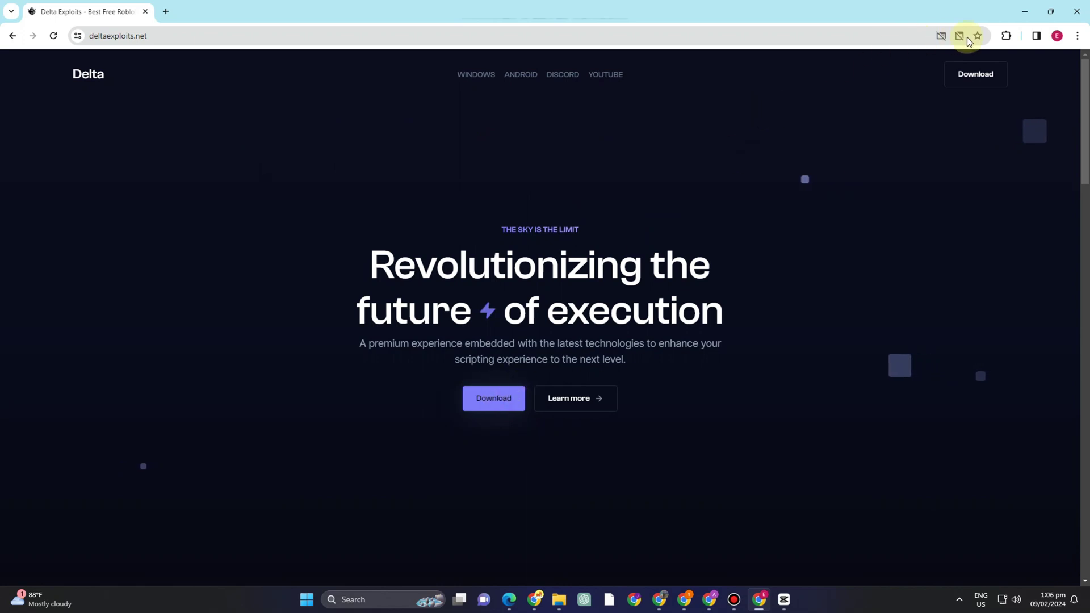
click(985, 74)
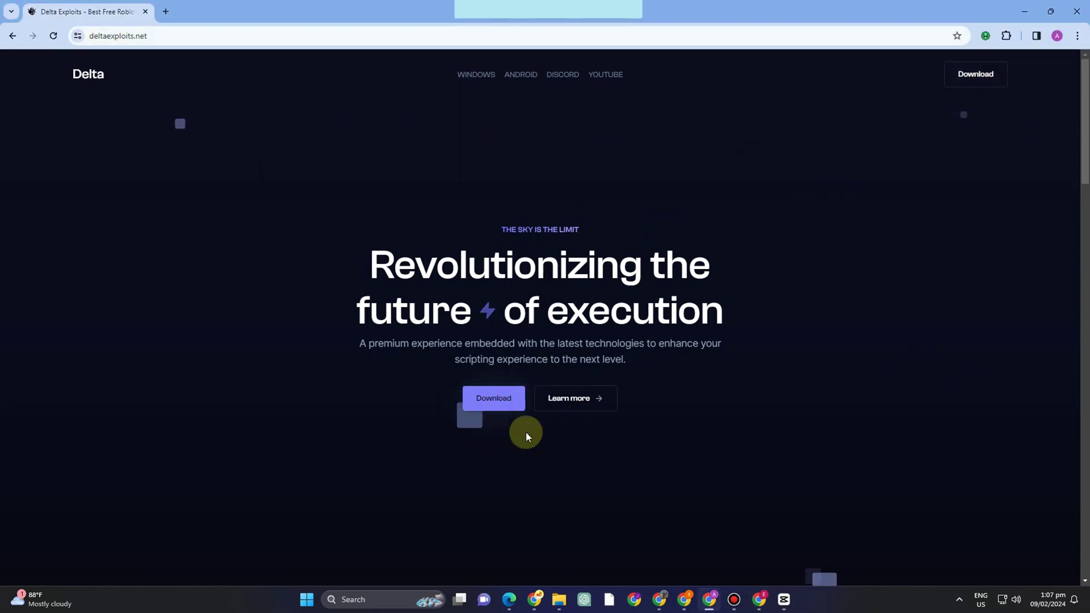
click(496, 405)
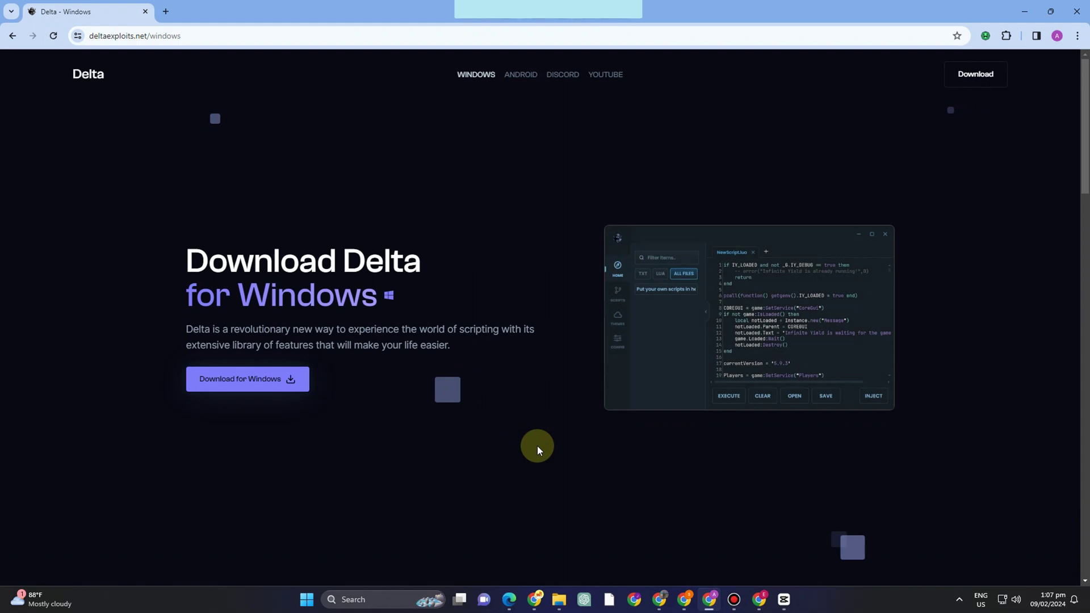
click(261, 379)
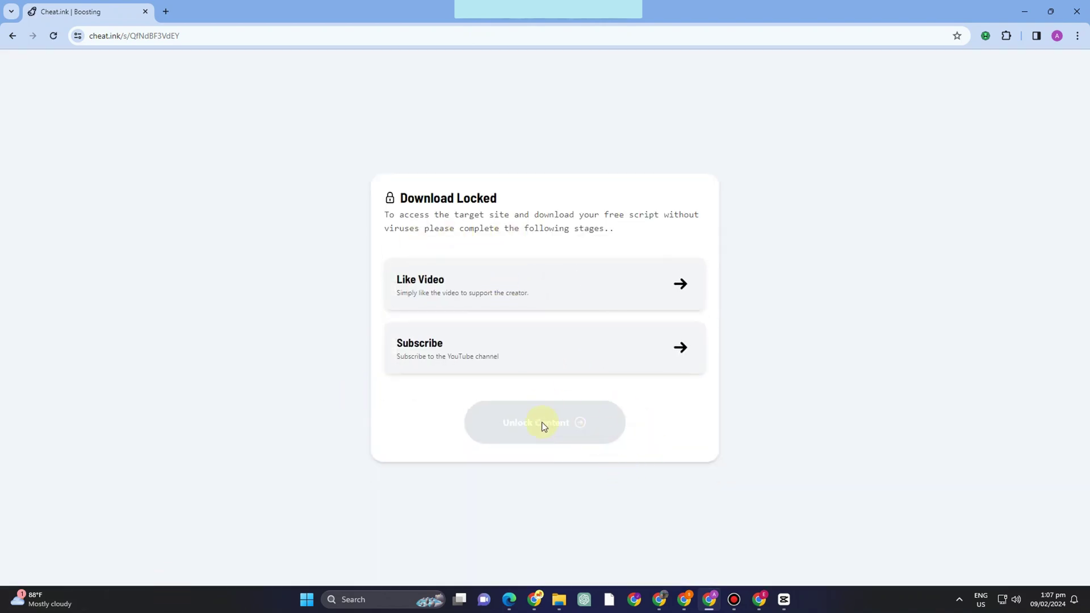
click(465, 410)
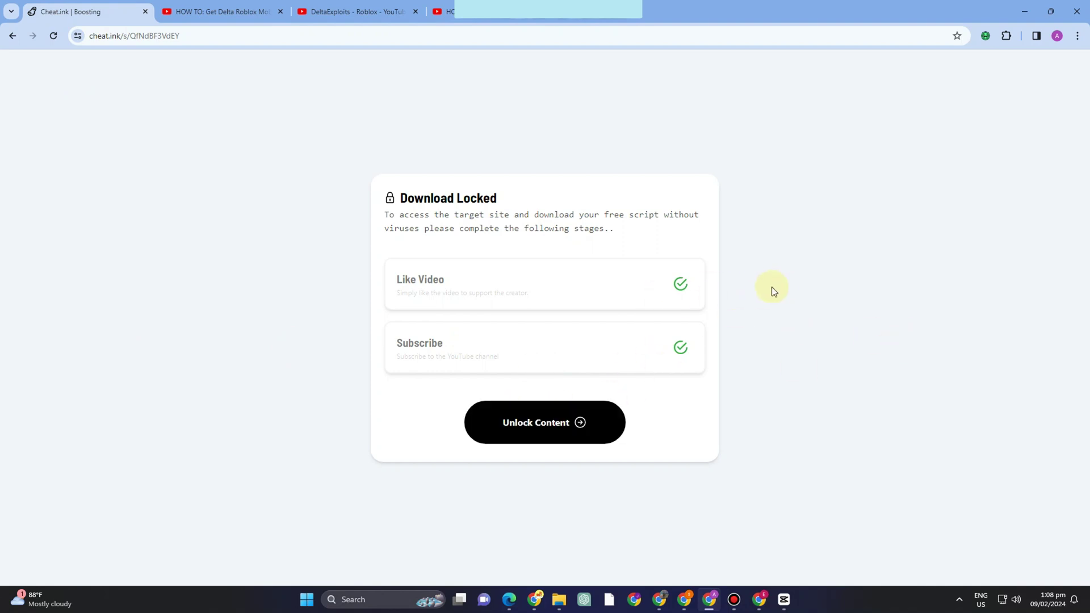
click(542, 421)
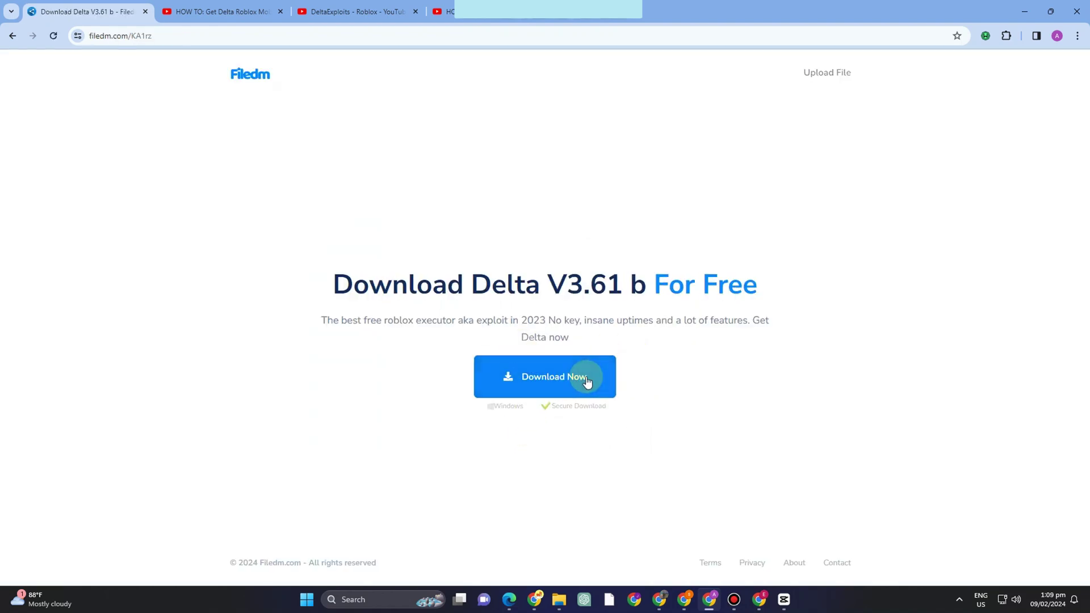
Download the Delta V3.61 b installer from Filedm and open its entry in the recent download history.
click(566, 382)
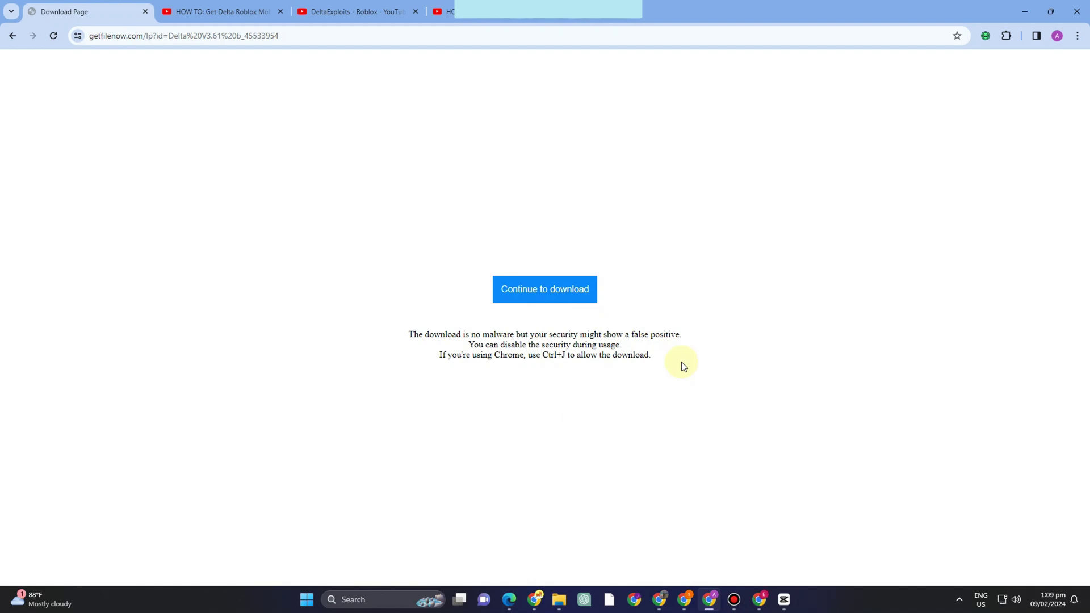
click(556, 300)
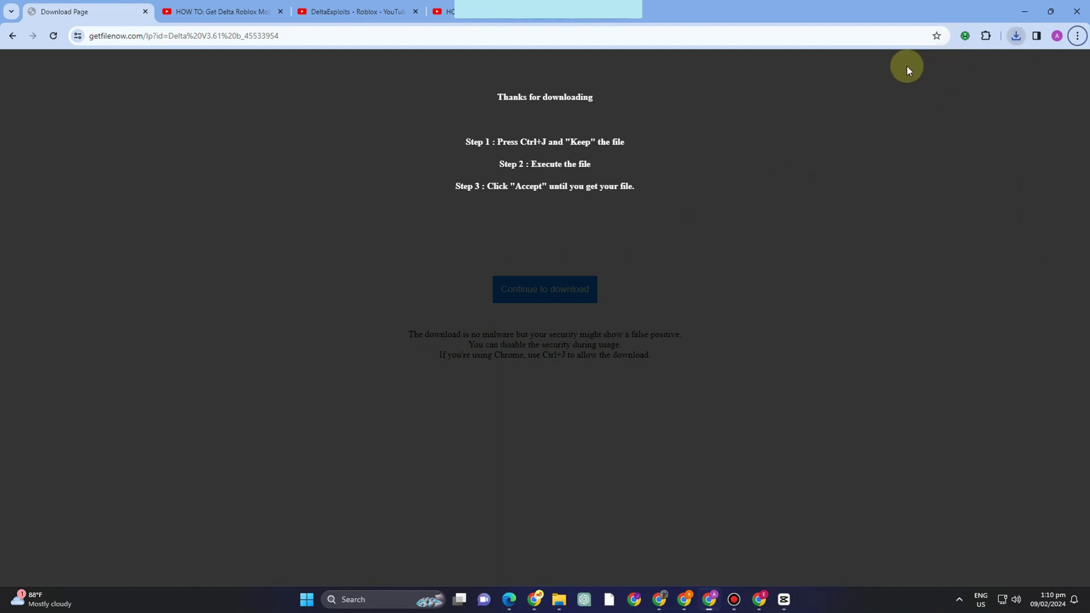
click(1016, 38)
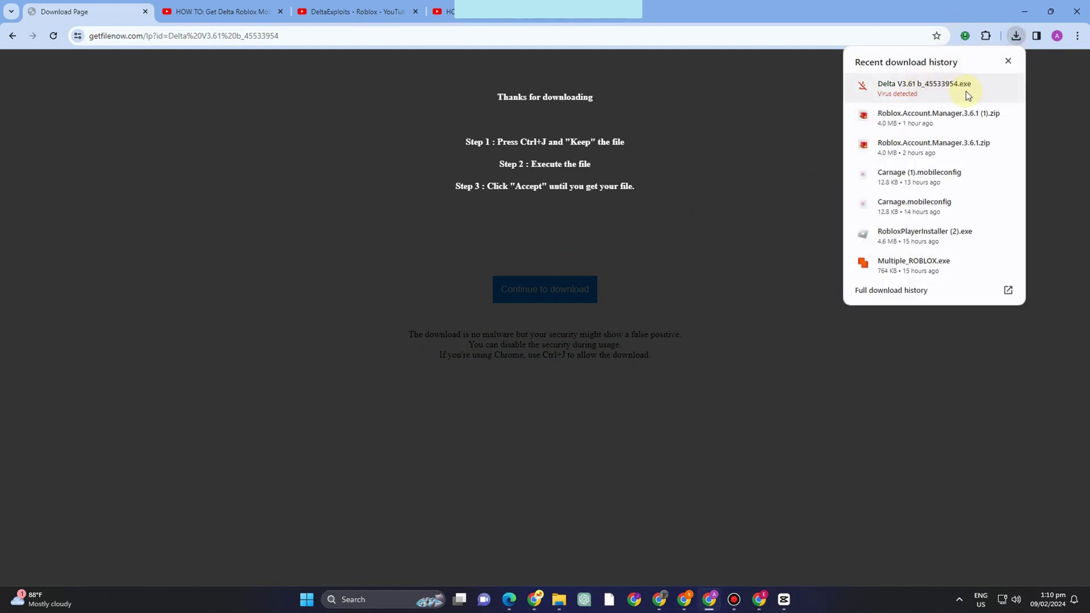
click(944, 94)
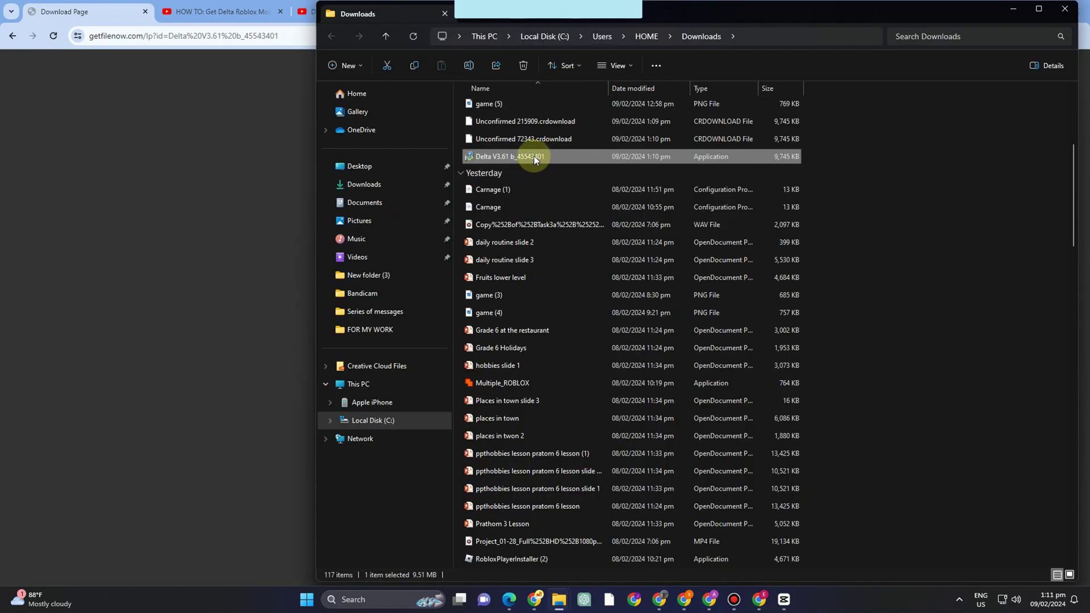
Run the downloaded Delta V3.61 b installer, proceed past the Opera offer, and open the supplied download link.
right_click(535, 156)
click(596, 226)
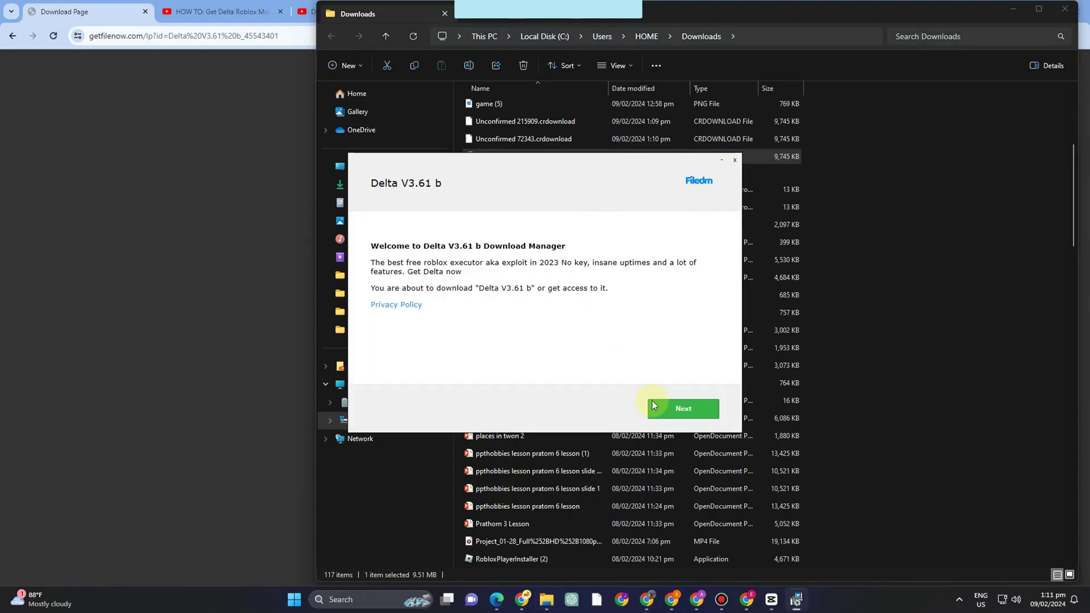
click(670, 414)
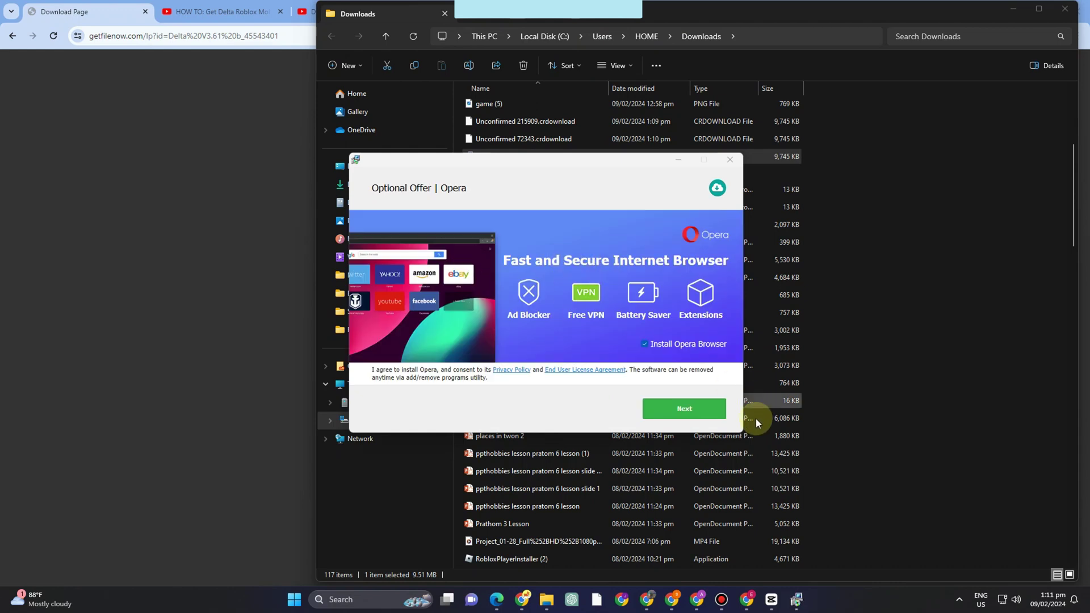
click(685, 409)
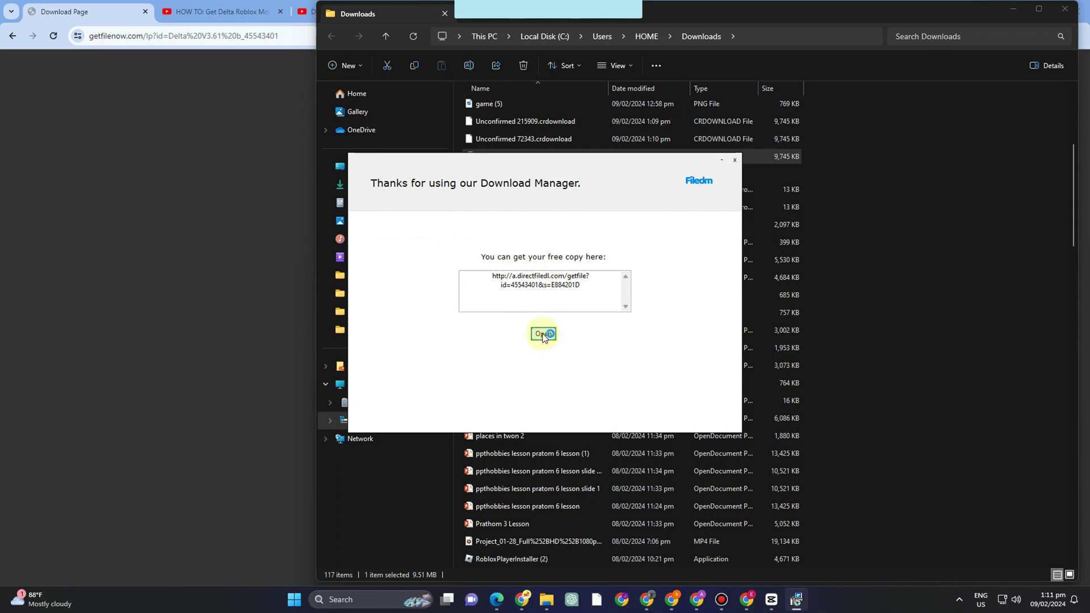
click(544, 335)
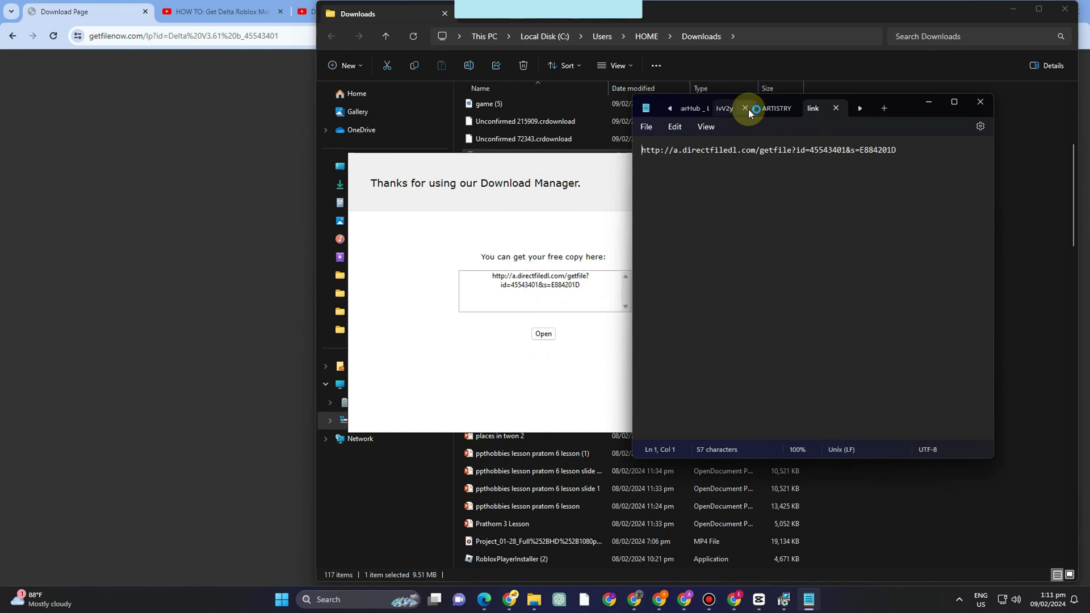
Copy the whole direct download URL from the link text file and load it in a new browser tab.
drag(902, 102, 430, 134)
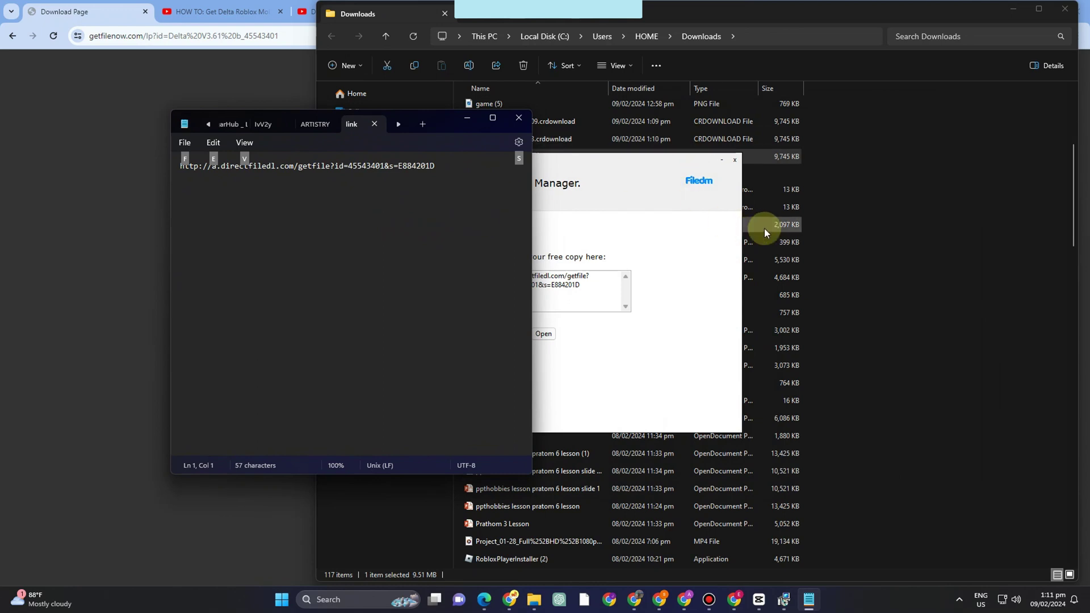
click(848, 239)
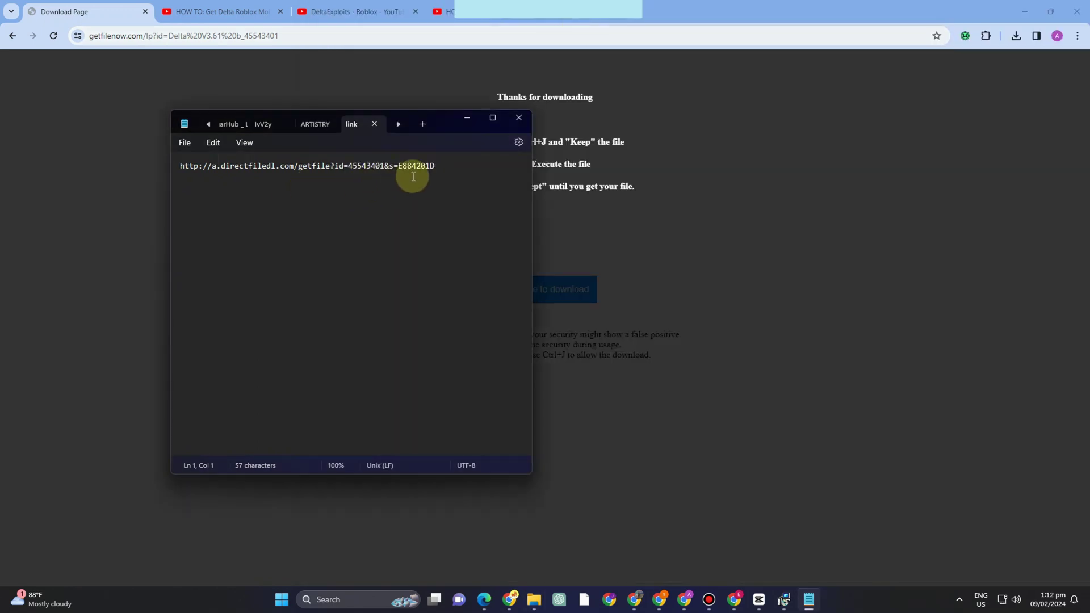
drag(435, 167, 144, 170)
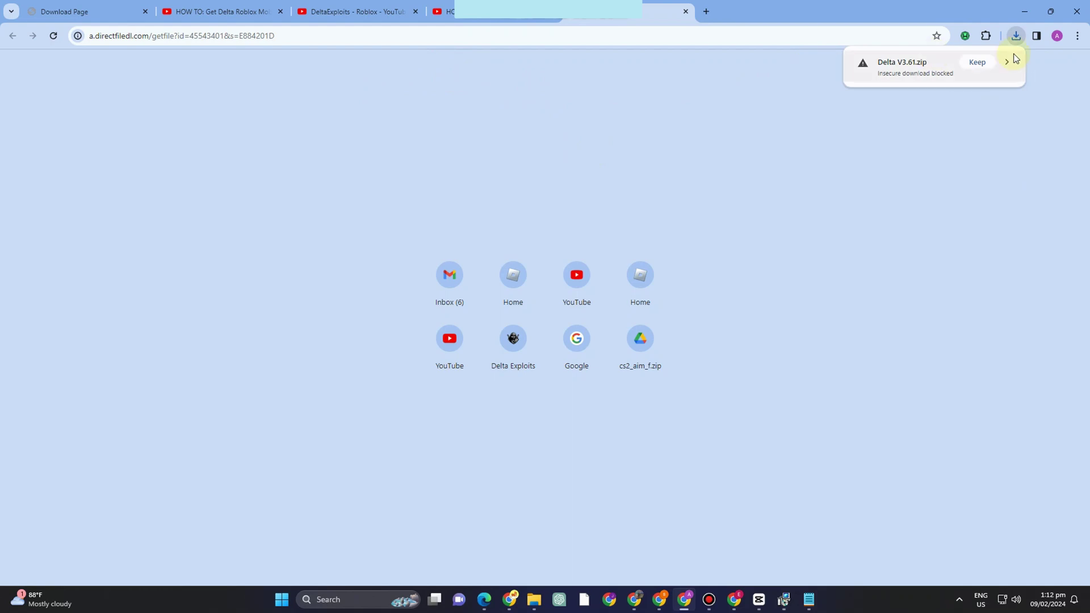
Keep the blocked Delta V3.61.zip download and confirm downloading the insecure file.
click(1017, 38)
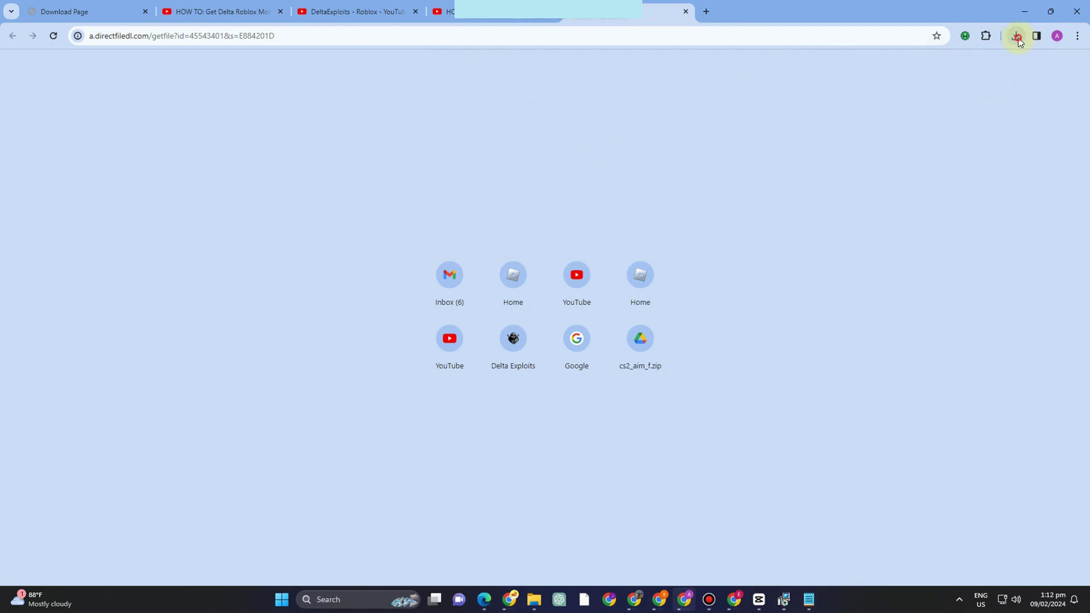
click(1017, 39)
click(1005, 50)
click(1016, 39)
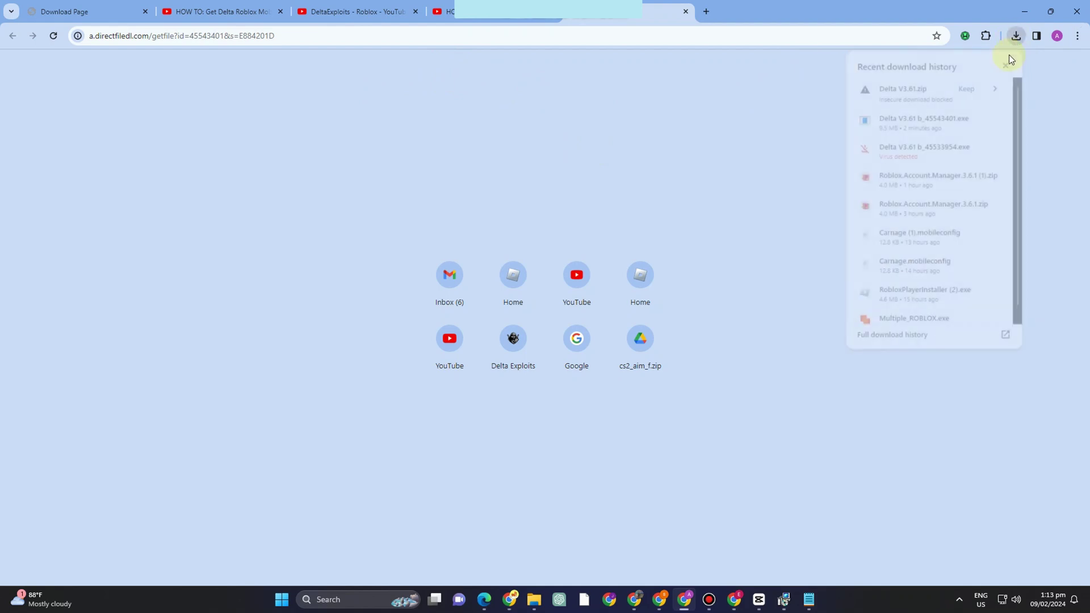
click(981, 91)
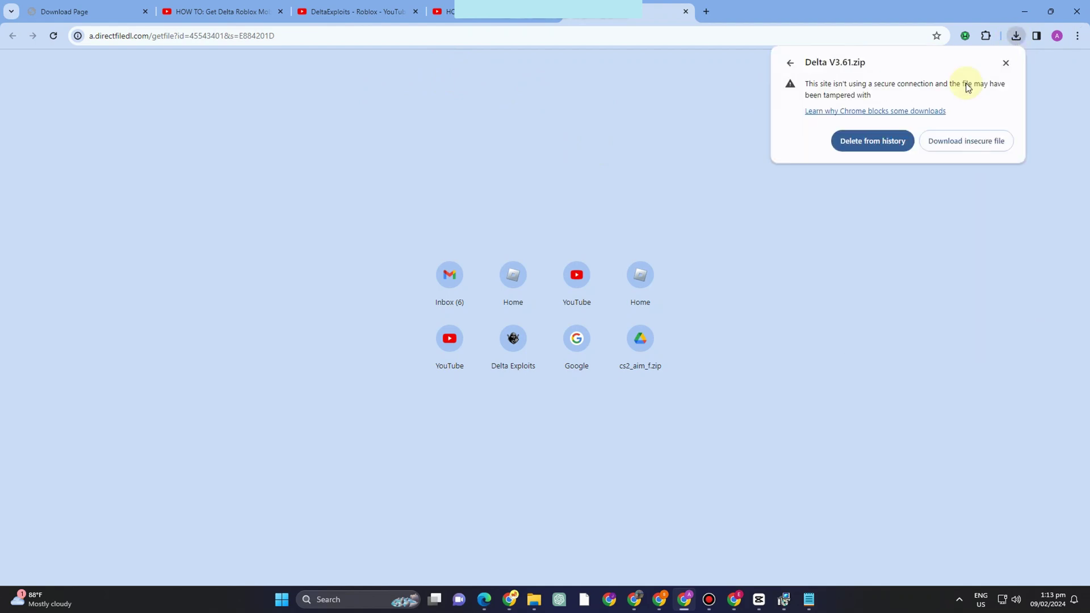
click(955, 142)
Switch to the Downloads folder in File Explorer and extract the Delta V3.61 zip archive.
key(alt+Tab)
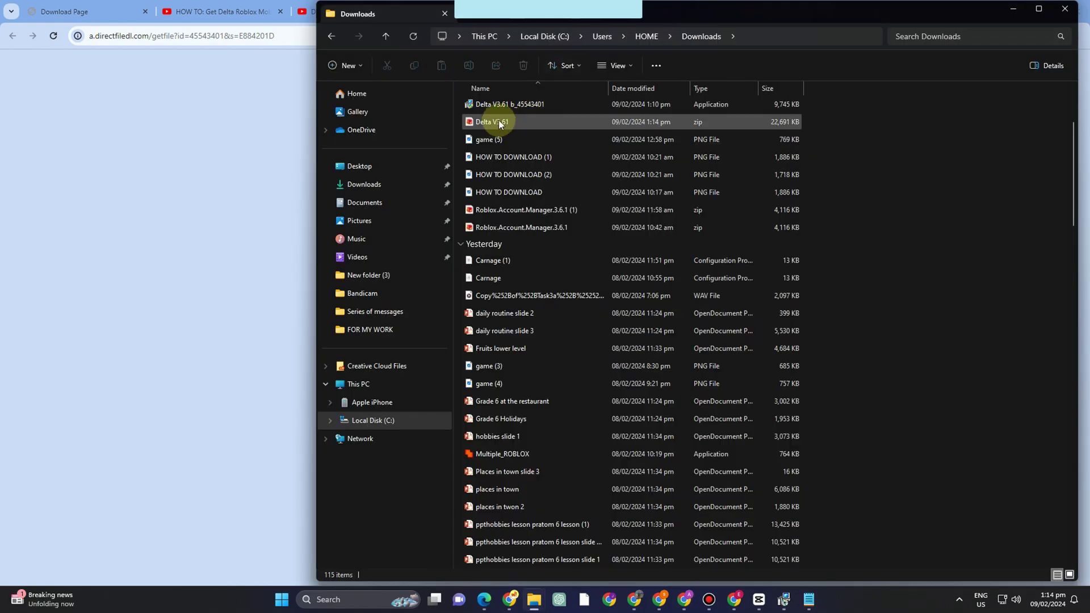
click(498, 121)
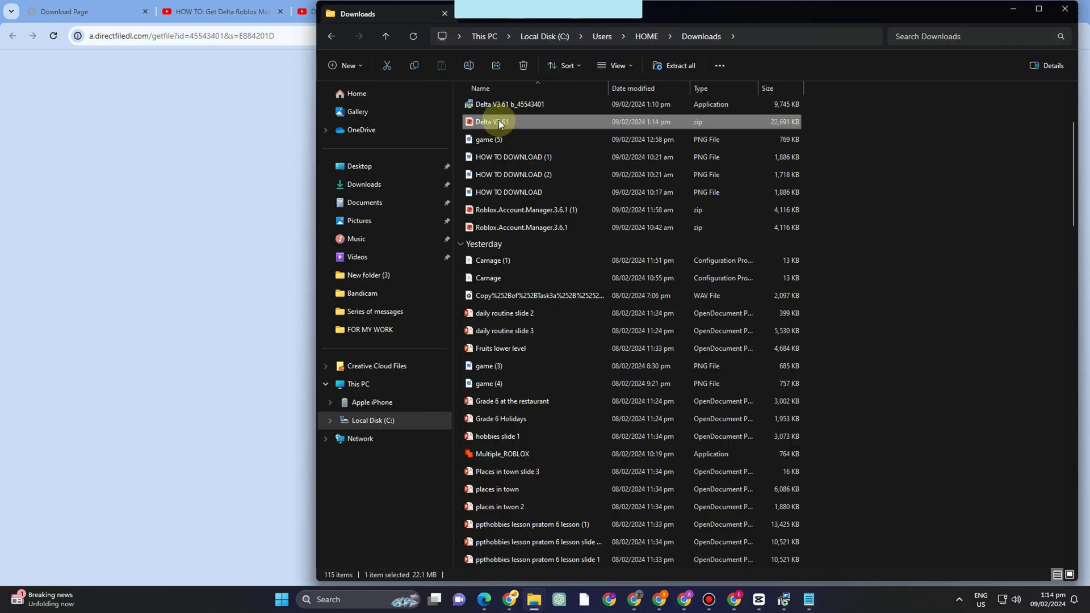
right_click(499, 121)
click(551, 211)
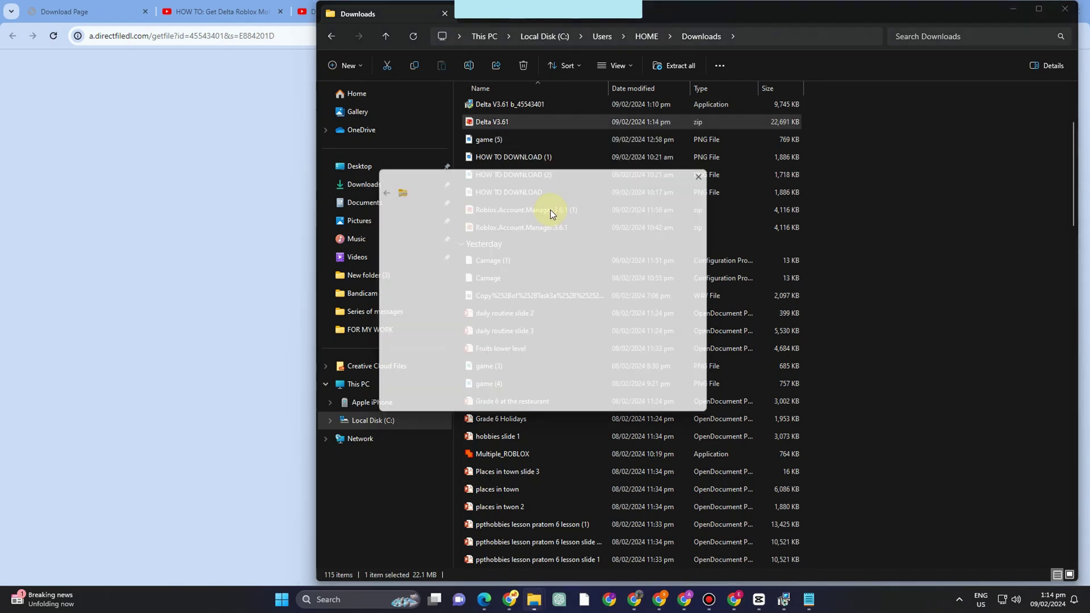
click(658, 408)
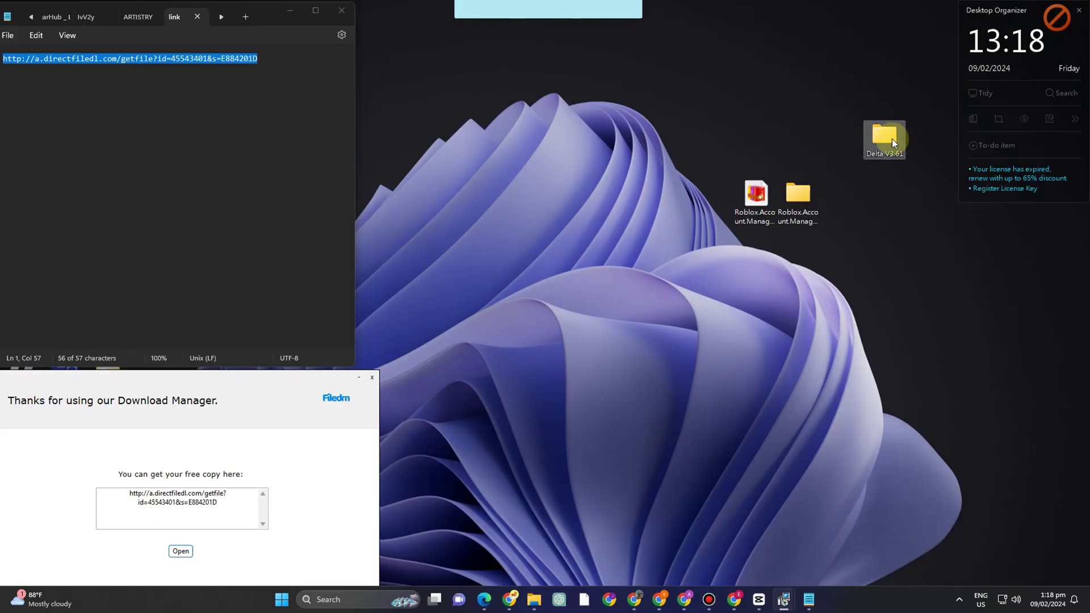
Launch the Delta application from the extracted Delta V3.61 desktop folder, allow it to run, and accept its license agreement.
double_click(891, 139)
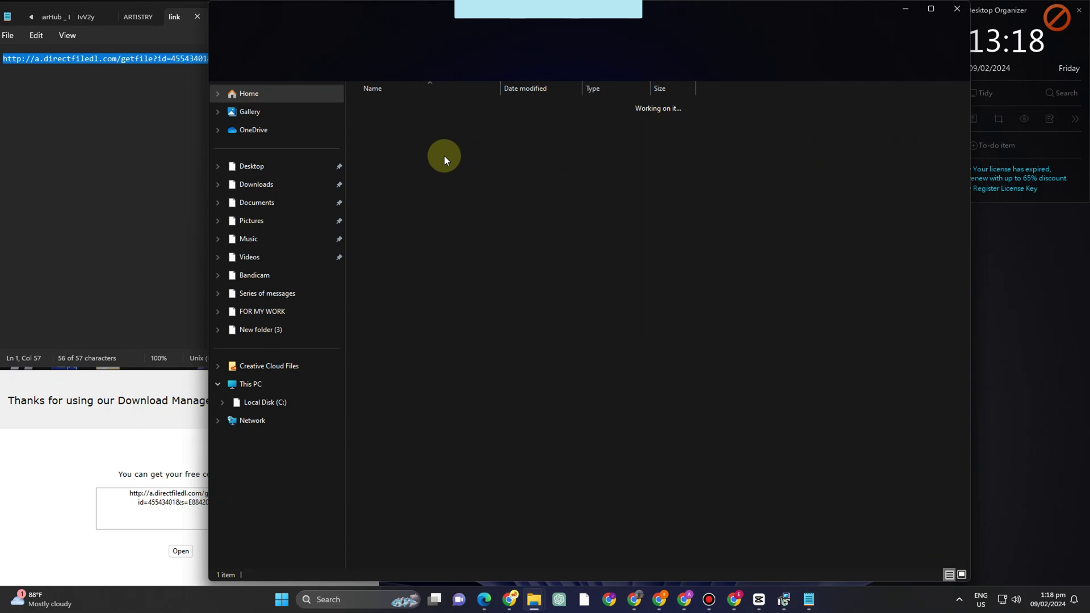
double_click(394, 109)
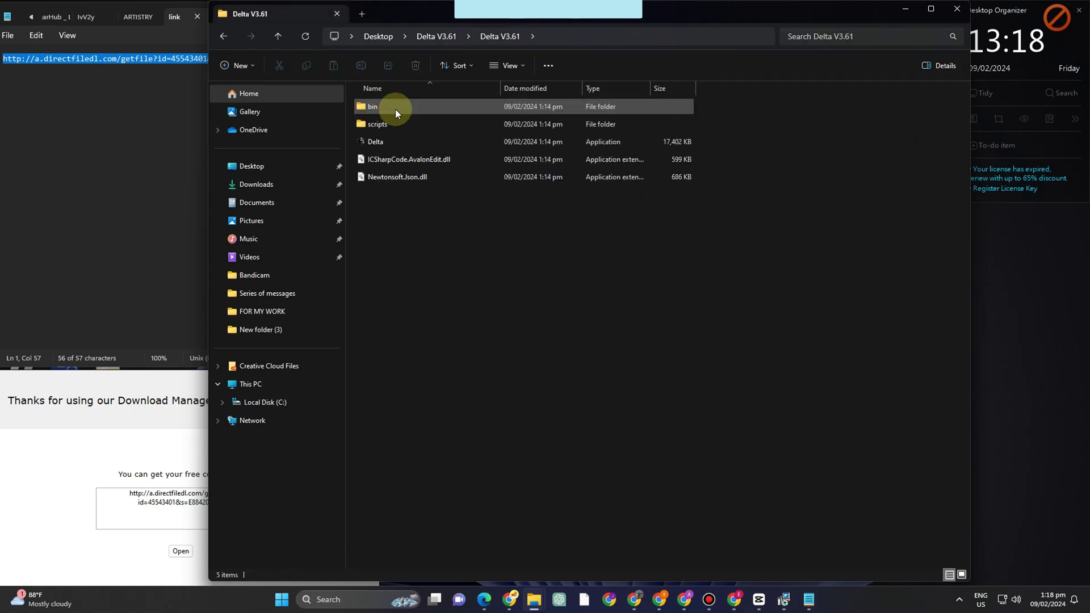
double_click(398, 142)
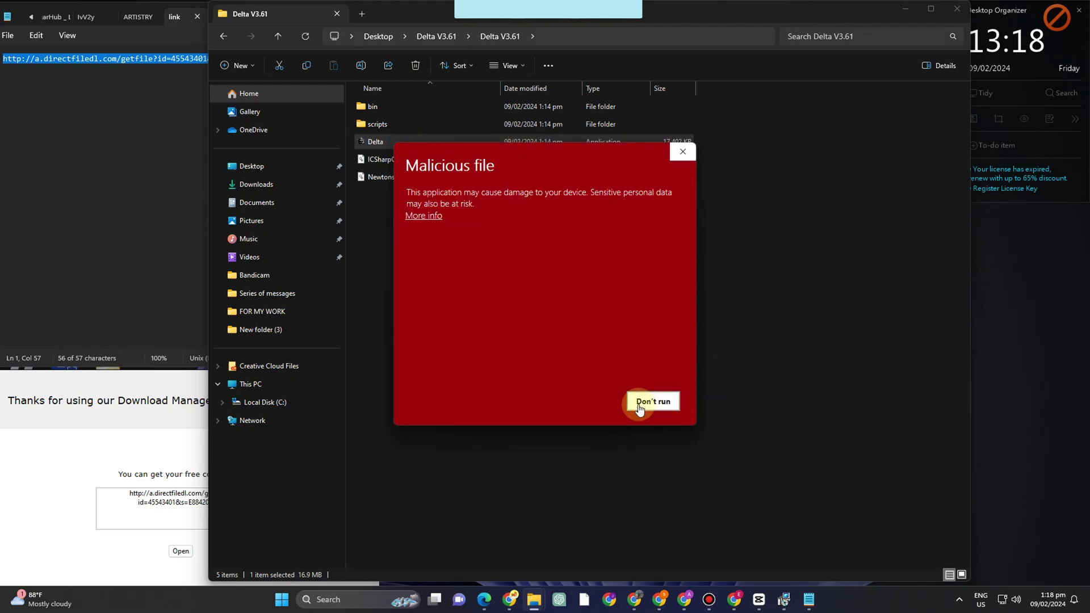
click(640, 404)
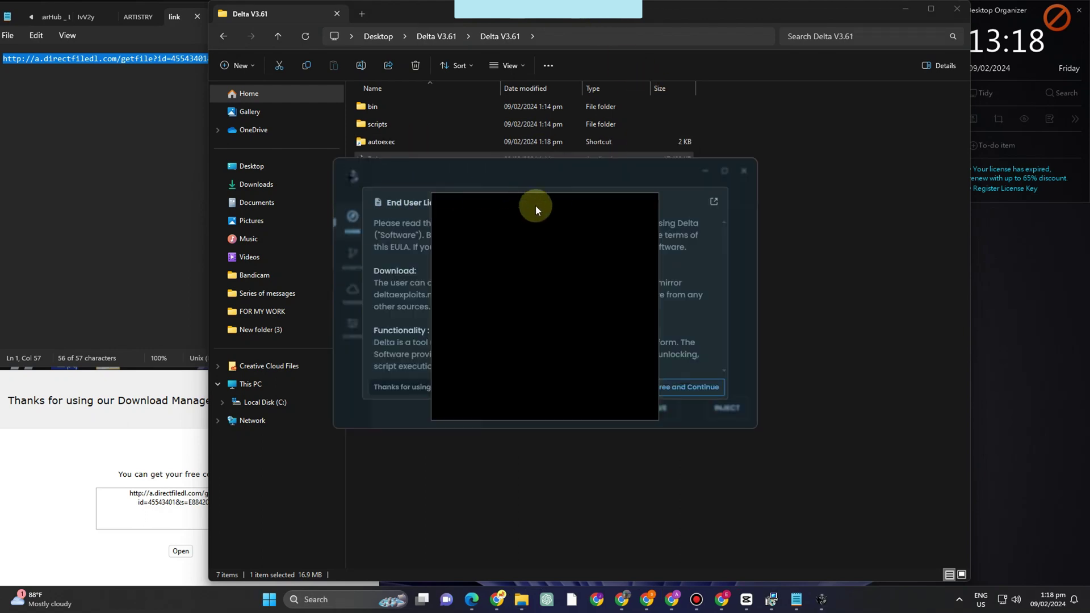
click(446, 164)
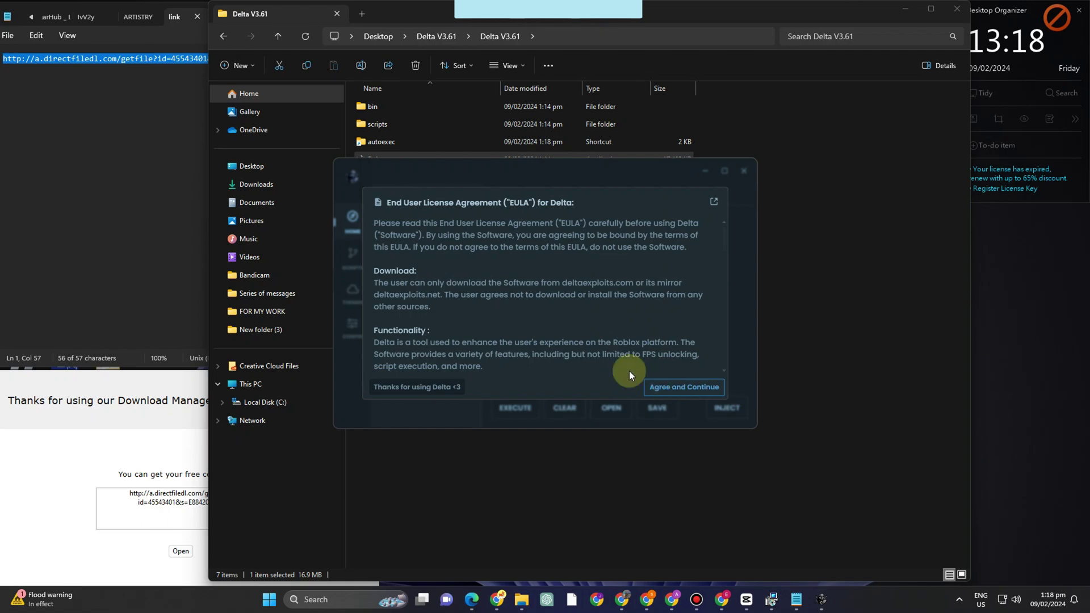
click(659, 386)
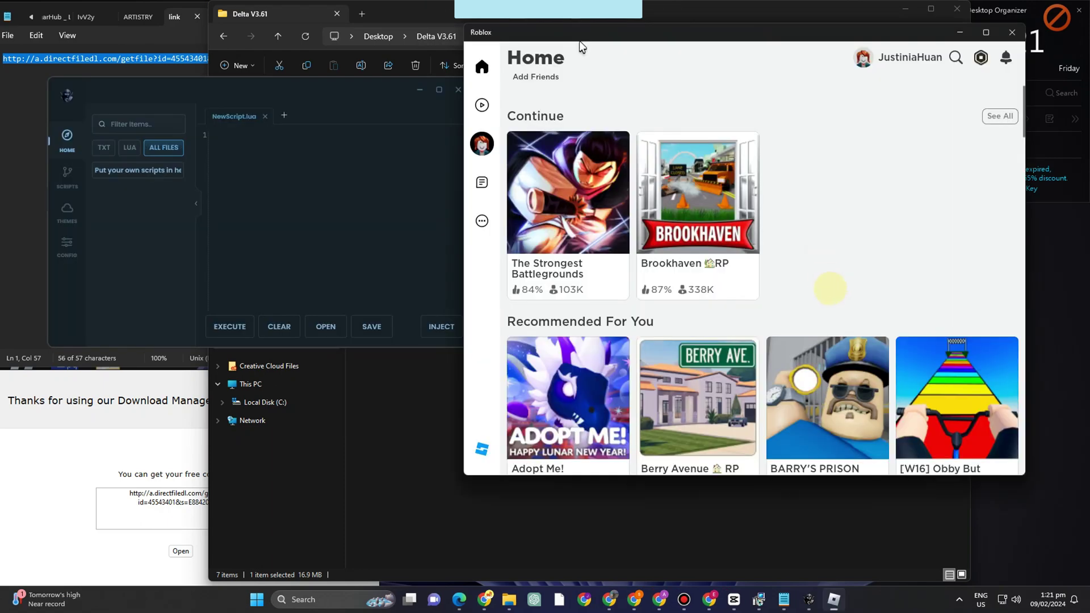
Switch to Roblox, search for "blox fruits", and join the Blox Fruits game.
scroll(837, 312, down, 6)
scroll(837, 311, up, 3)
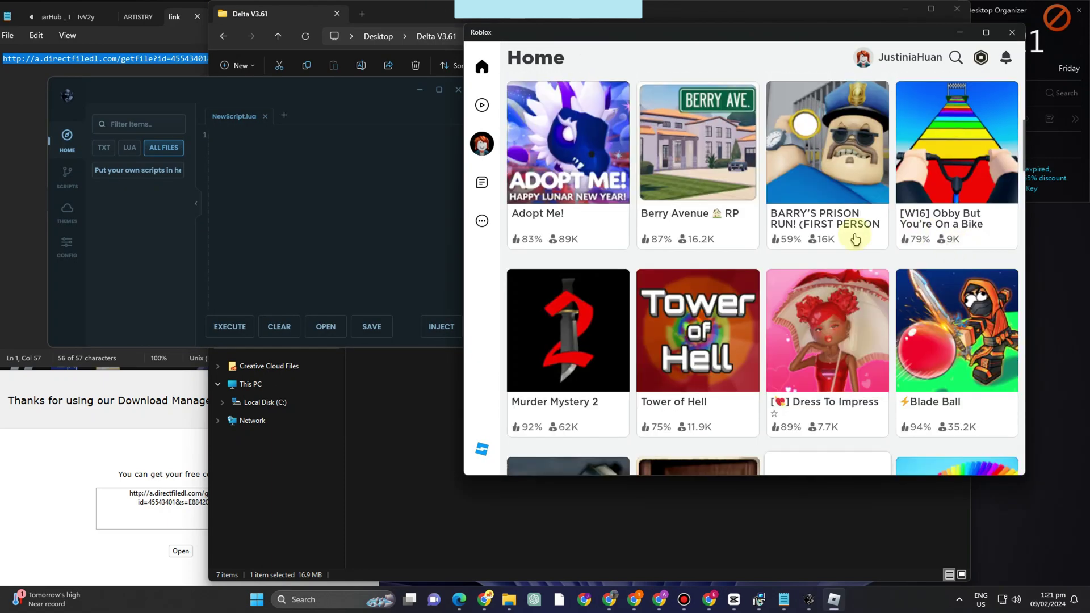
scroll(857, 206, up, 3)
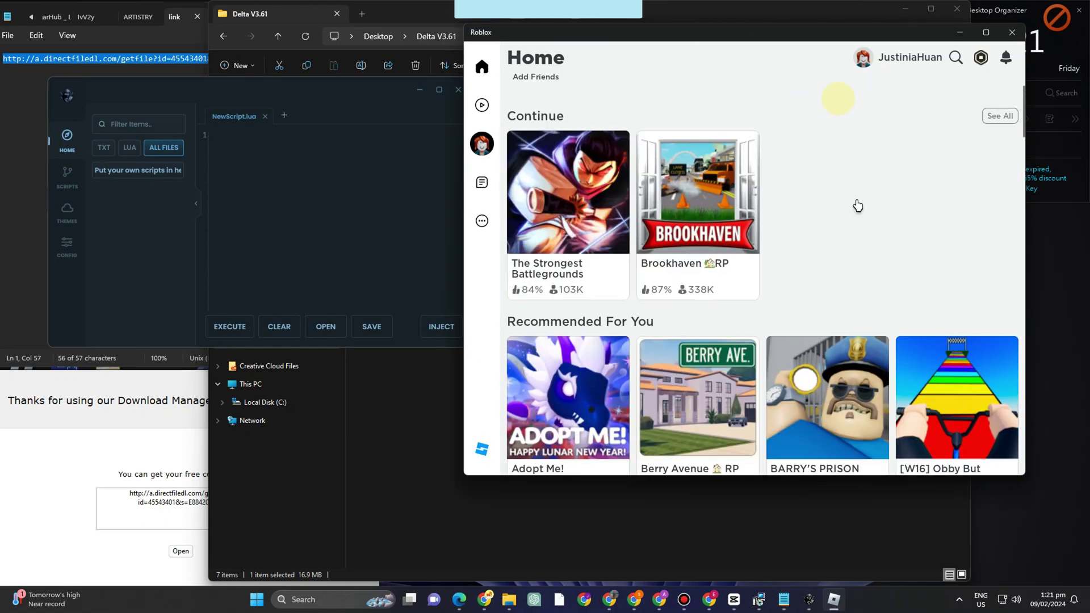
click(957, 57)
text(blo)
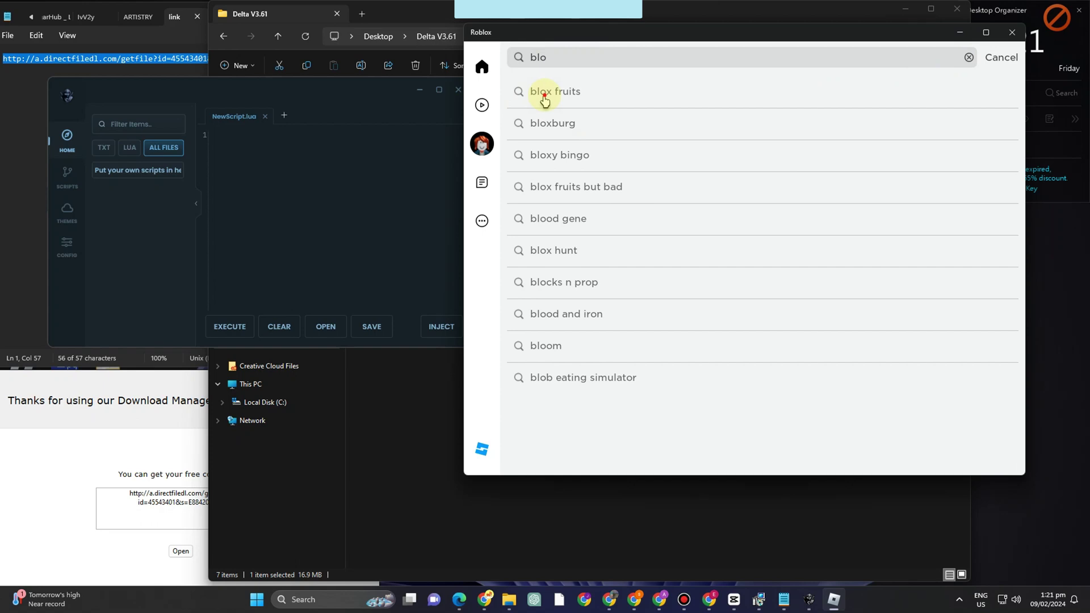
click(545, 101)
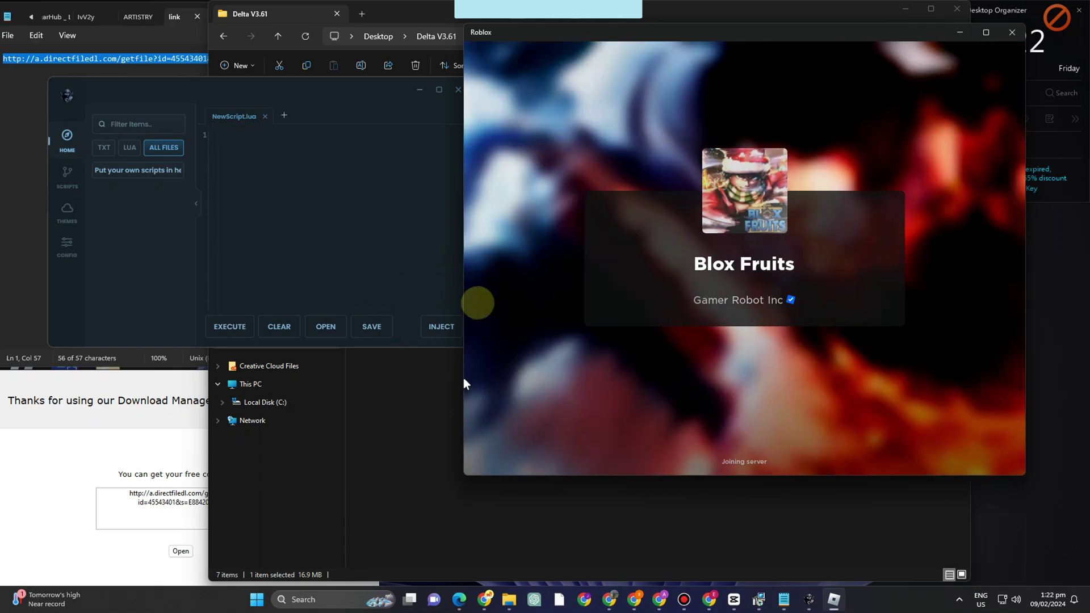
Switch to Delta and try to inject it into the running Blox Fruits game.
click(176, 83)
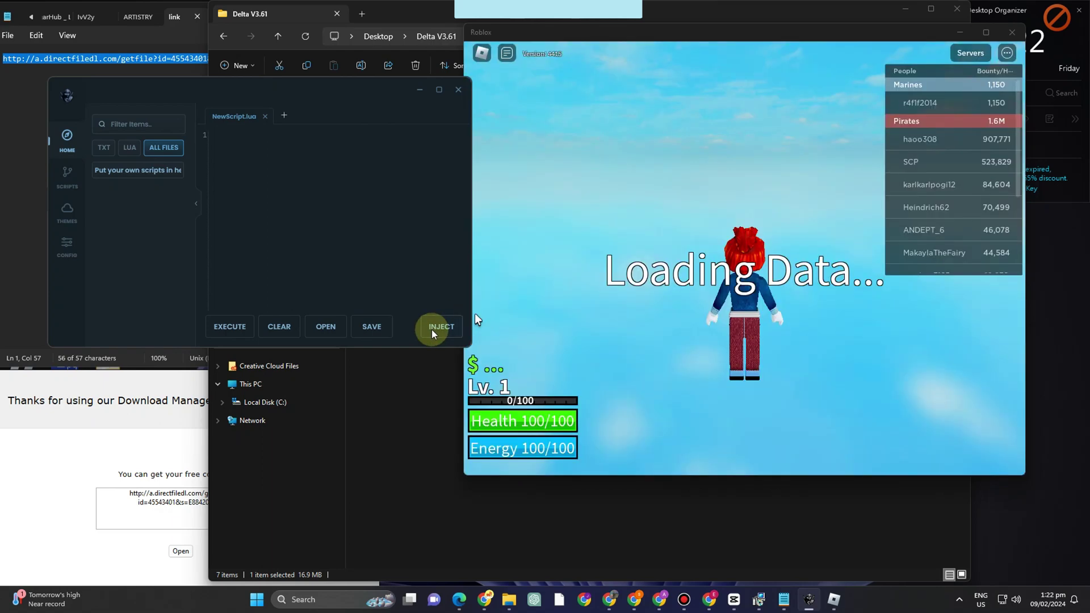
click(433, 333)
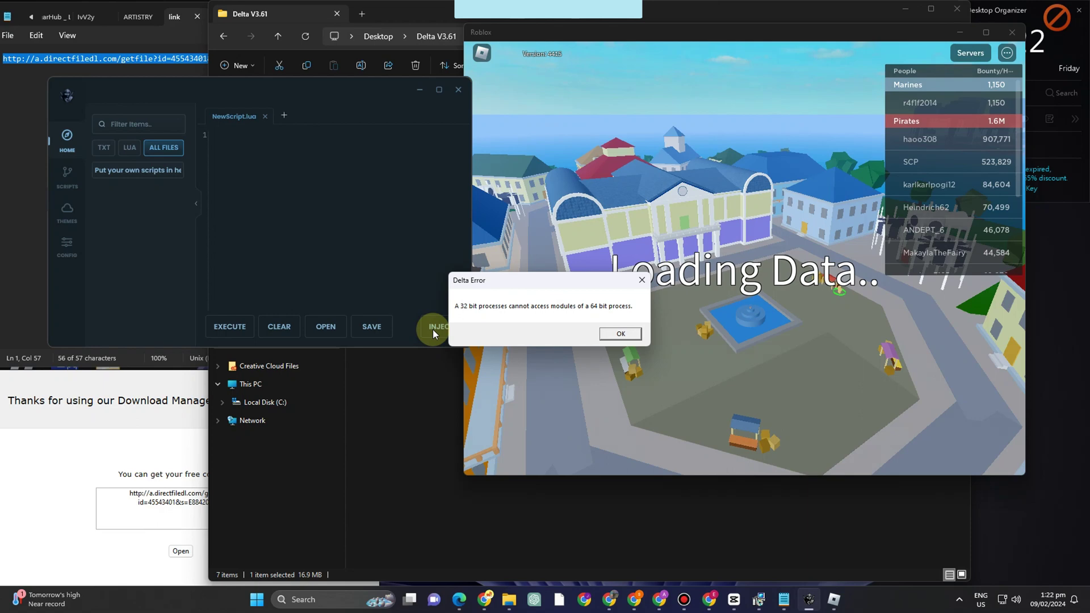
click(614, 335)
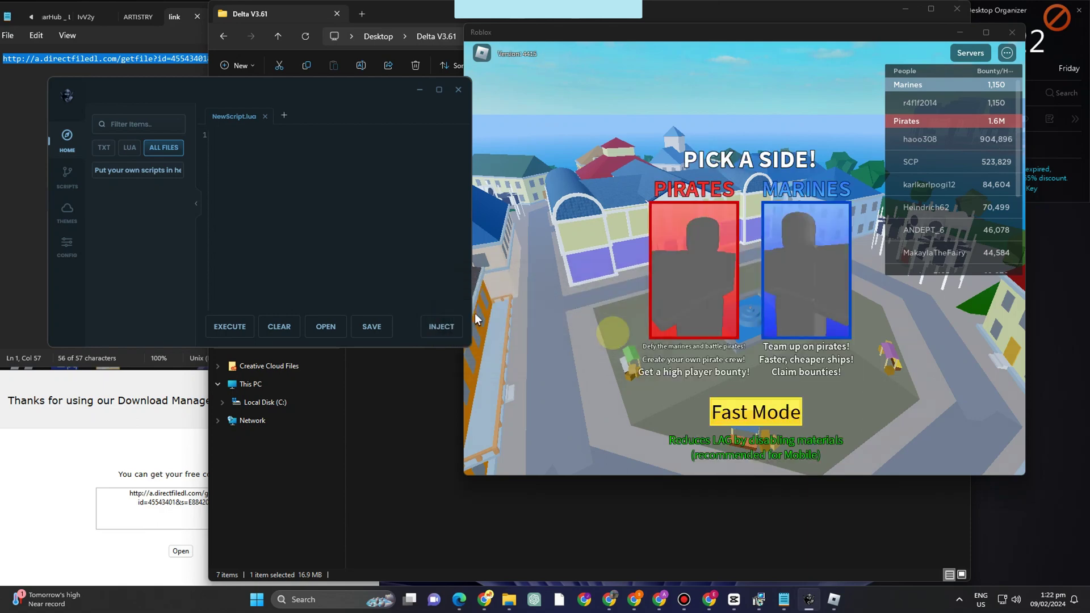